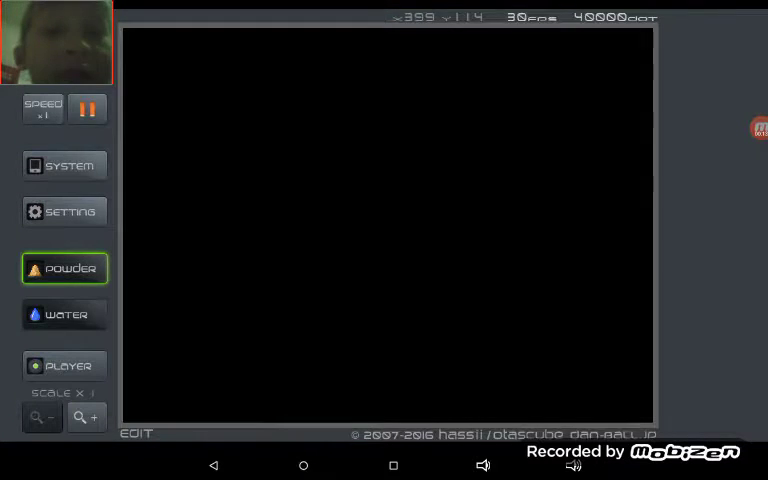
Open the element grid from the POWDER button while the canvas is still empty.
click(64, 268)
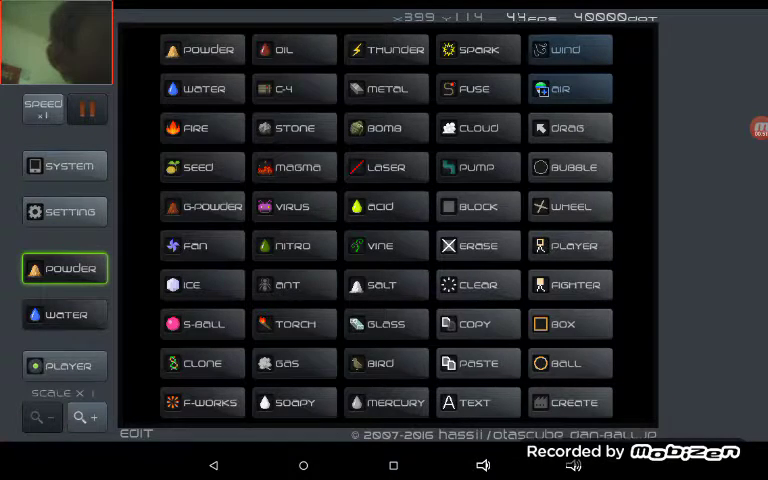
Assign Nitro and G-Powder to the two drawing slots.
click(286, 245)
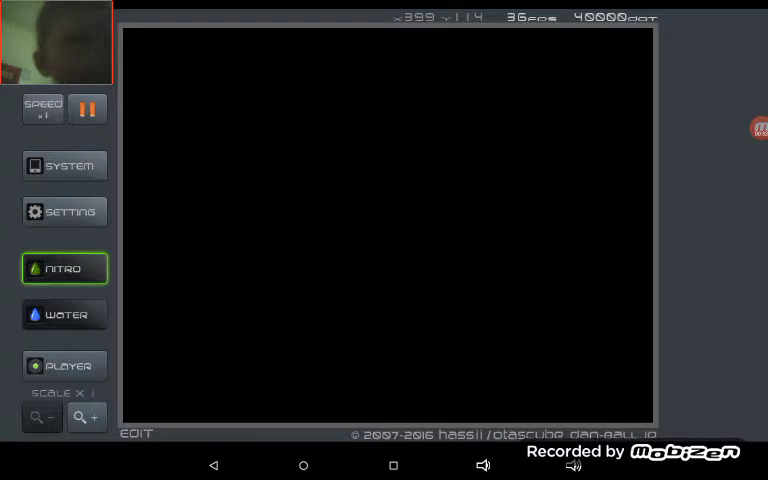
click(65, 314)
click(65, 314)
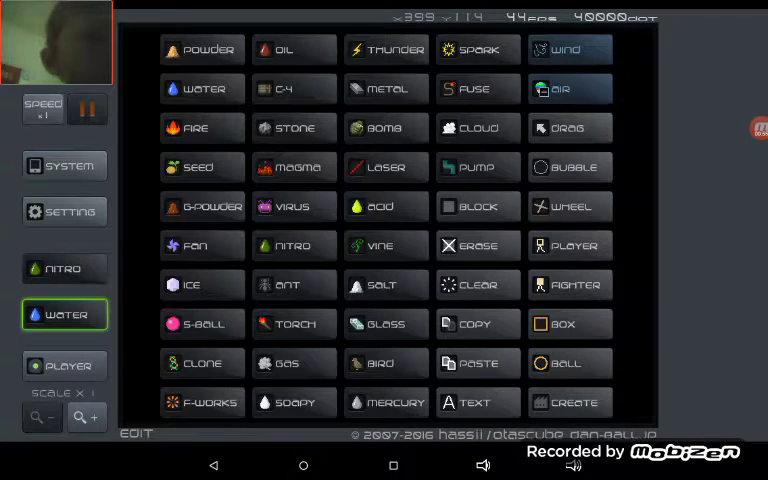
click(212, 206)
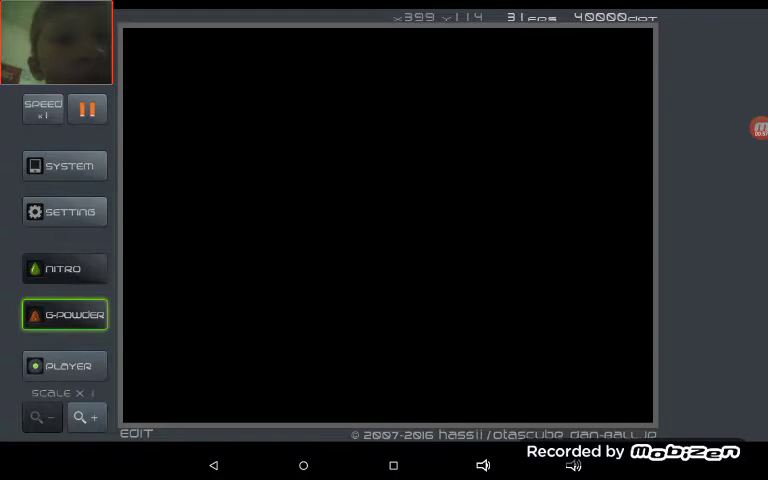
Switch the second slot to Block and draw a flask outline near the canvas centre.
click(65, 314)
click(212, 206)
click(65, 314)
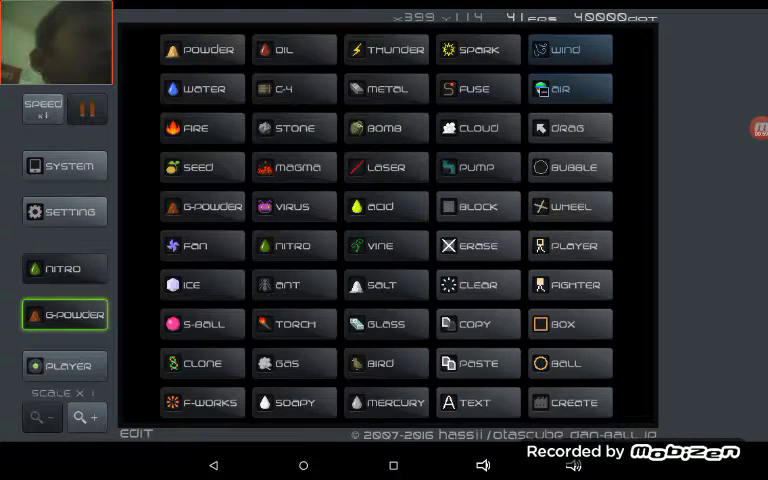
click(478, 206)
mouse_move(340, 105)
mouse_down()
mouse_move(345, 355)
mouse_move(377, 115)
mouse_up()
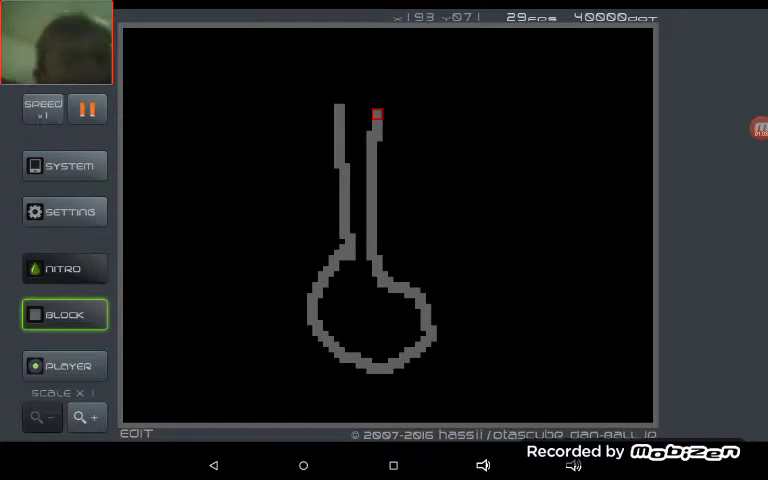
Put G-Powder back in the second slot in place of Block, keeping Nitro.
click(65, 314)
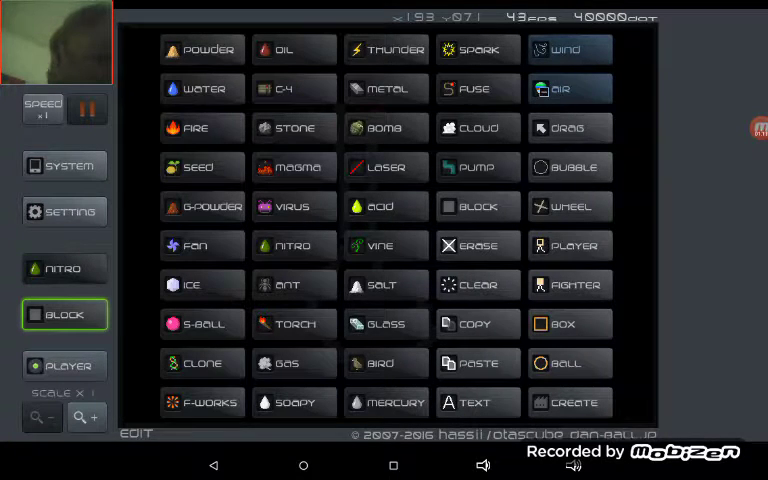
click(63, 268)
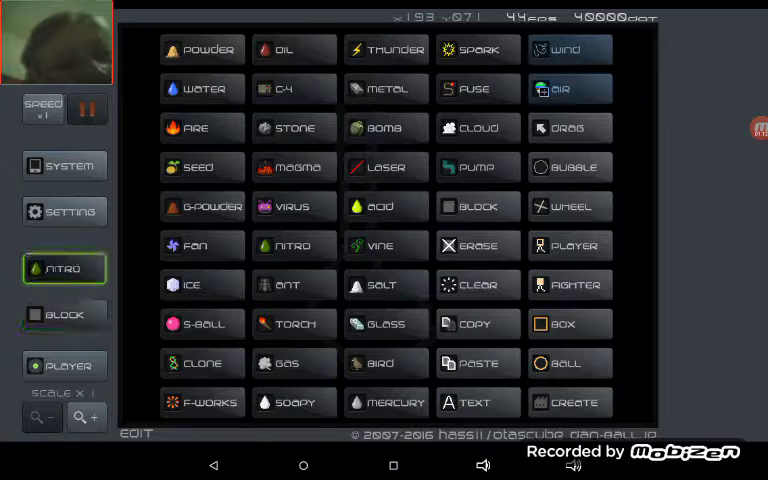
click(65, 314)
click(205, 206)
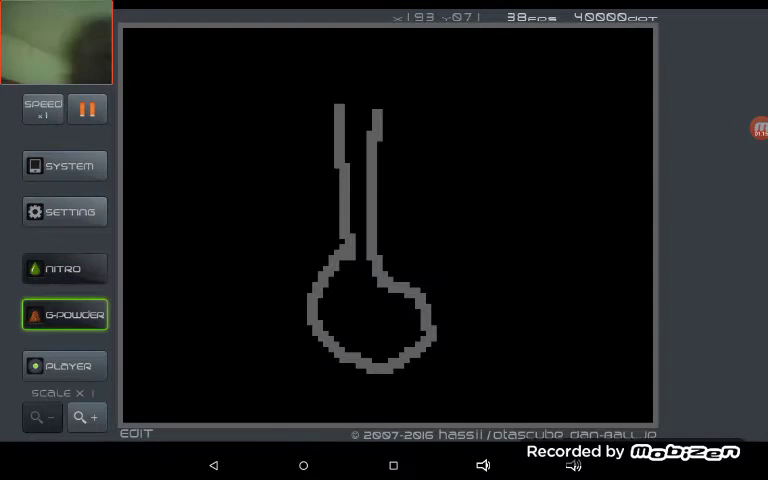
Fill the flask bulb with G-Powder and pour a Nitro layer over it.
drag(340, 295, 400, 330)
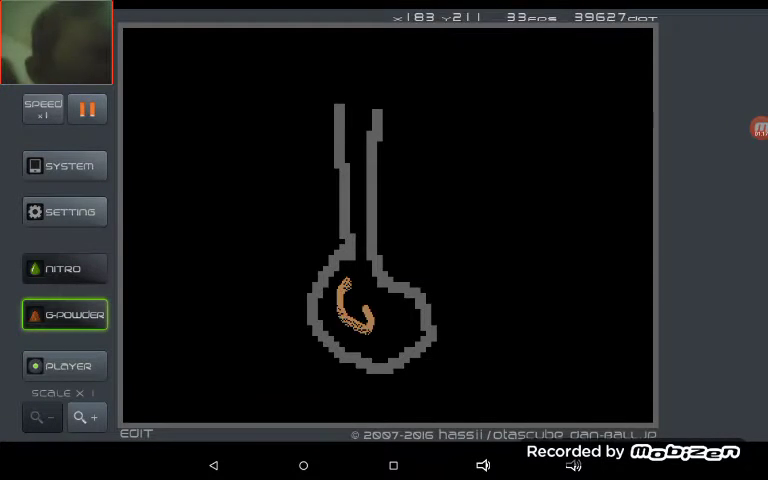
mouse_move(366, 304)
mouse_down()
mouse_move(345, 292)
mouse_move(399, 310)
mouse_up()
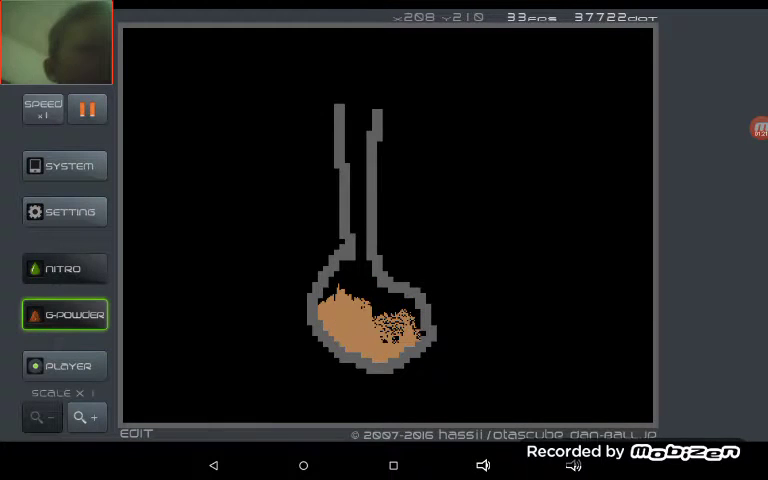
click(64, 268)
drag(361, 133, 361, 134)
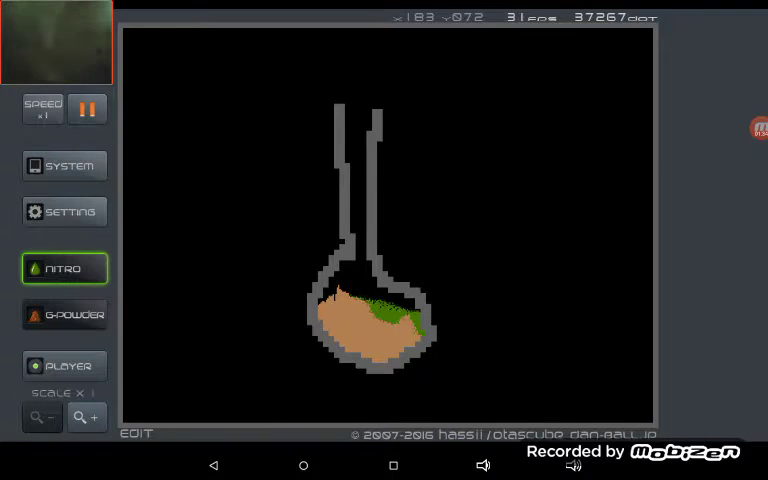
click(65, 268)
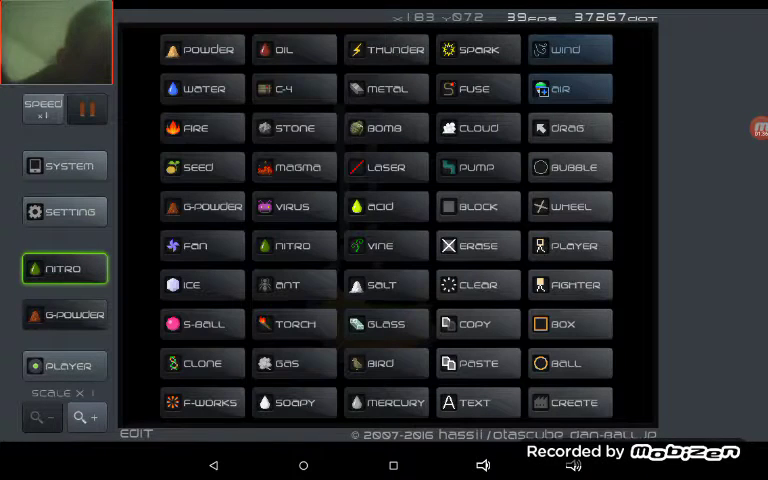
Sprinkle Salt over the Nitro in the bulb and extend it up the neck.
click(381, 284)
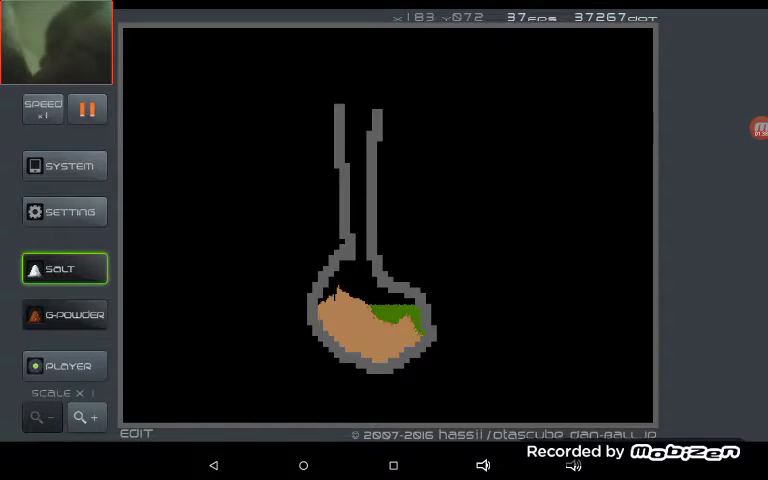
drag(365, 300, 350, 283)
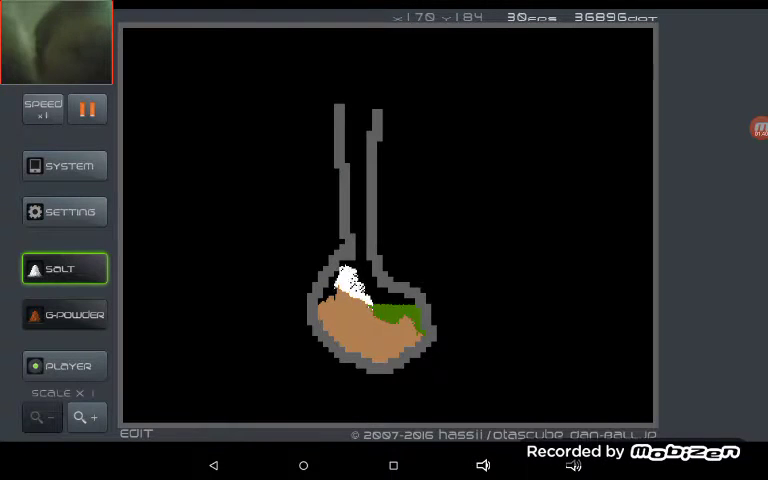
drag(357, 175, 357, 270)
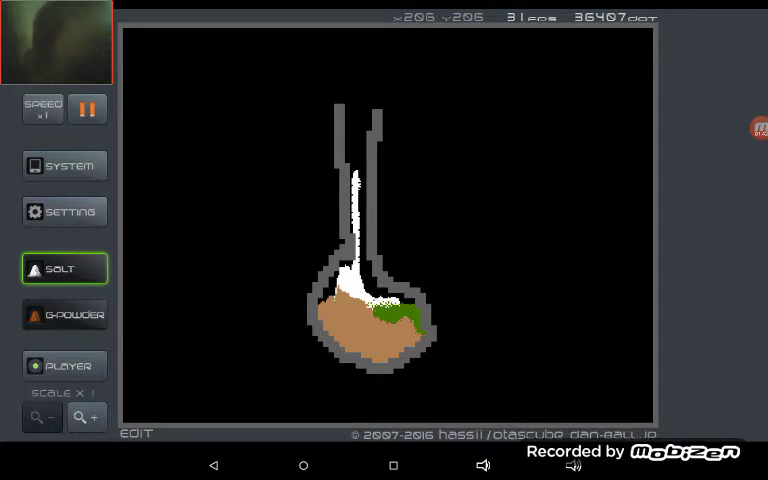
click(65, 268)
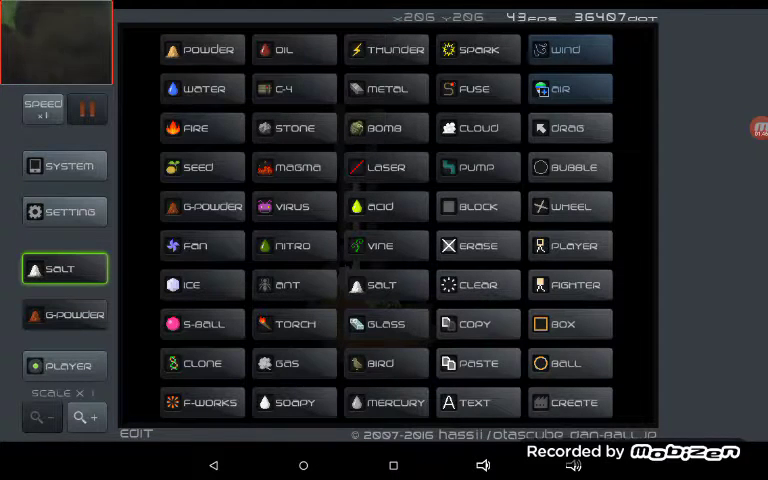
Pour Soapy down the neck onto the salt, then add Water on top.
click(287, 402)
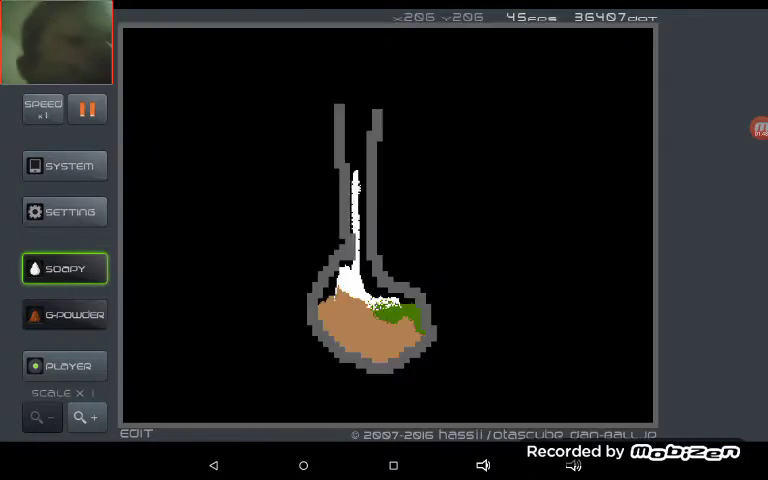
drag(356, 180, 352, 172)
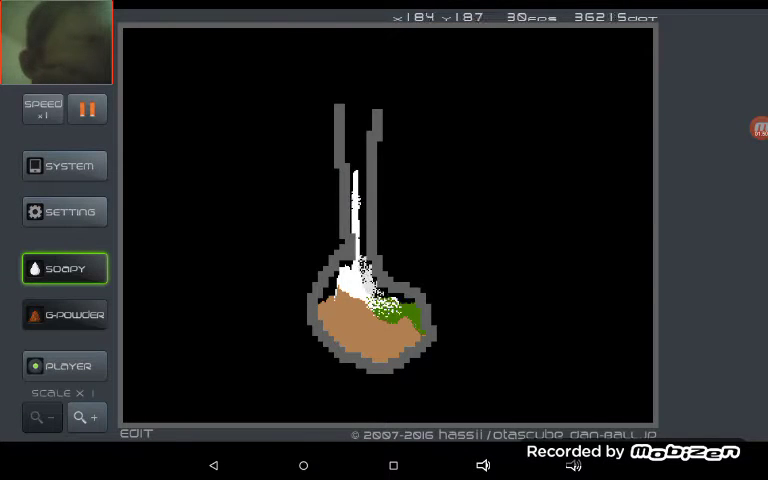
click(65, 268)
click(197, 84)
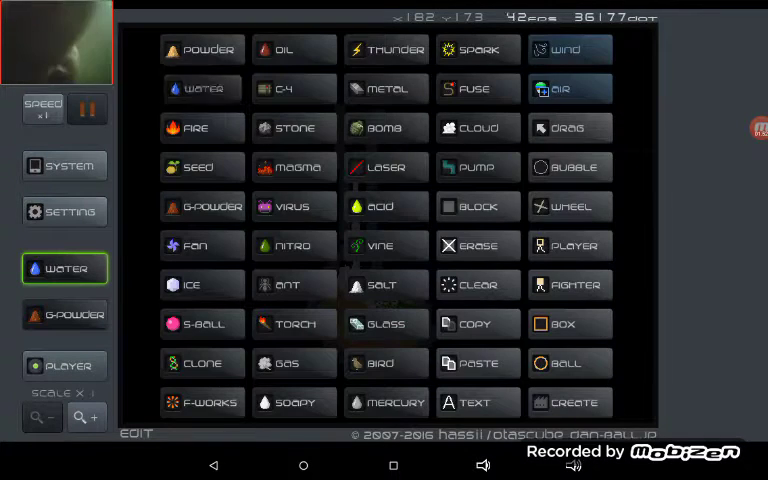
click(358, 128)
drag(358, 128, 358, 128)
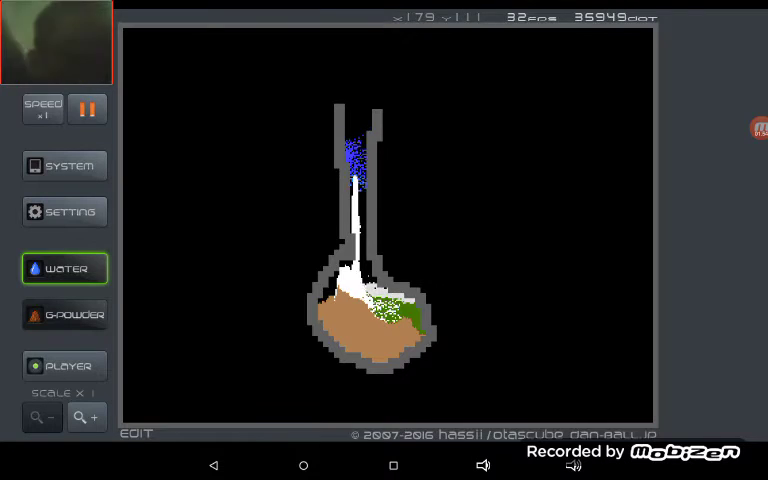
click(65, 268)
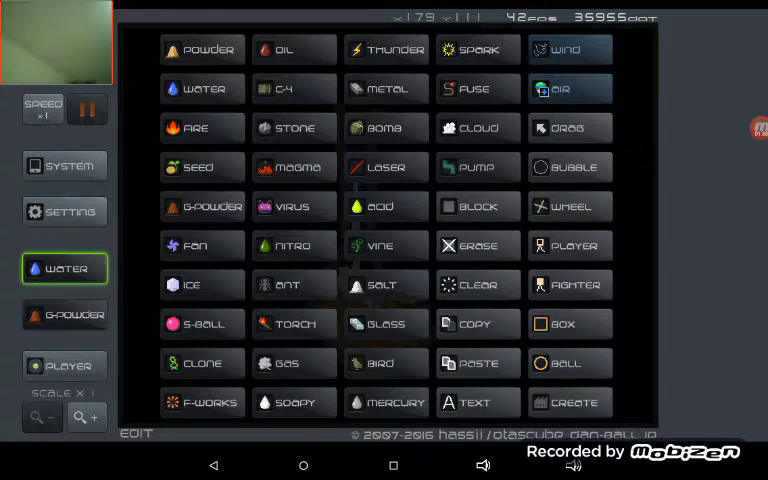
Pour Oil into the top of the flask neck above the water.
click(284, 49)
click(356, 128)
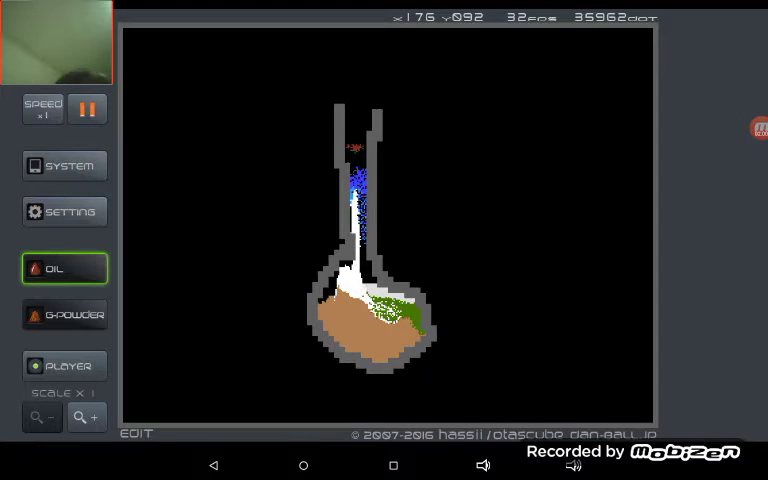
drag(356, 128, 362, 122)
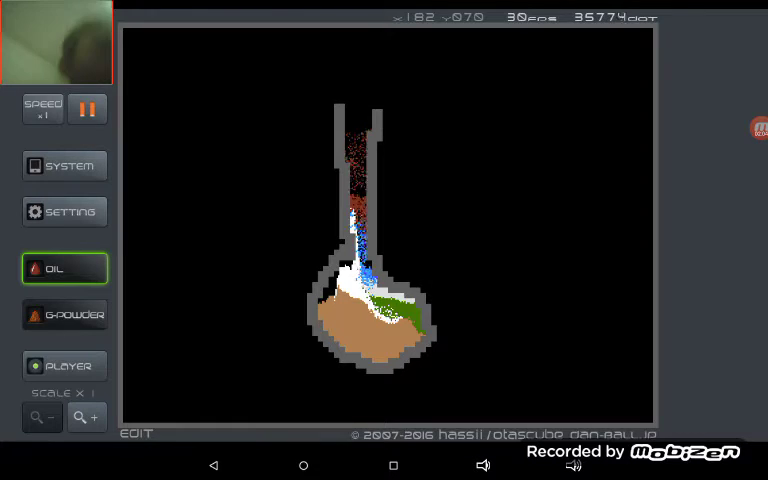
click(64, 268)
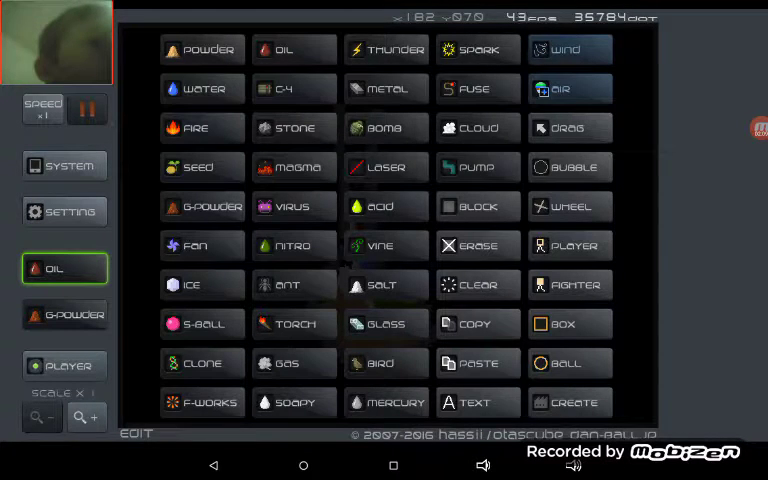
Pause the simulation and select Air as the drawing element.
click(477, 206)
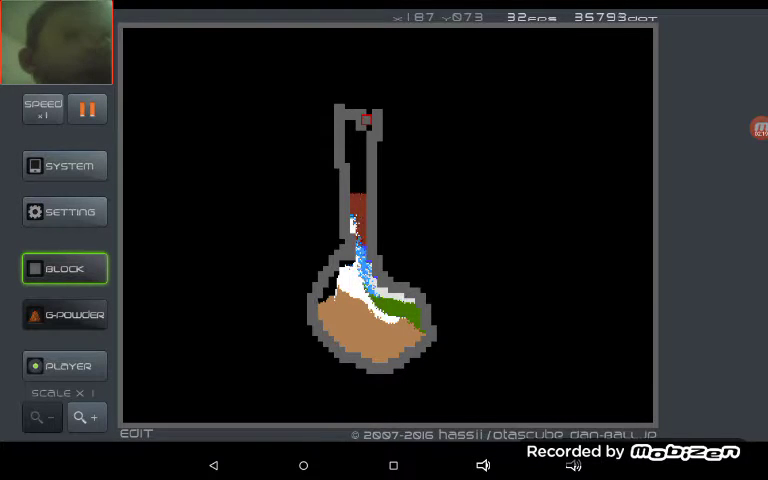
click(86, 109)
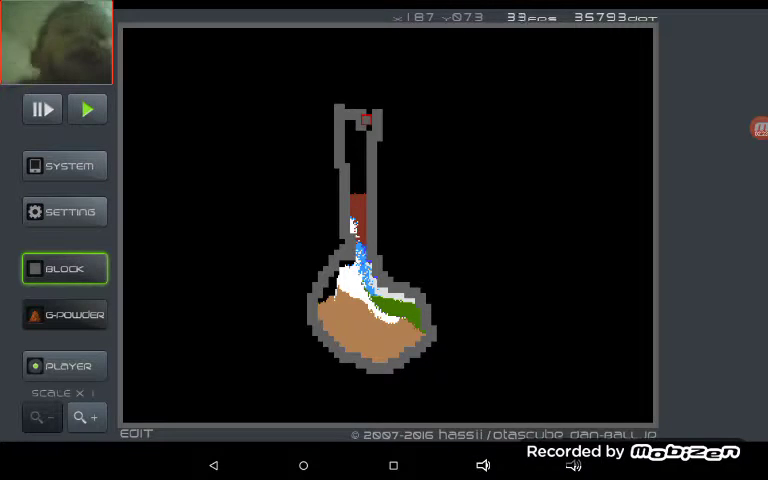
click(65, 268)
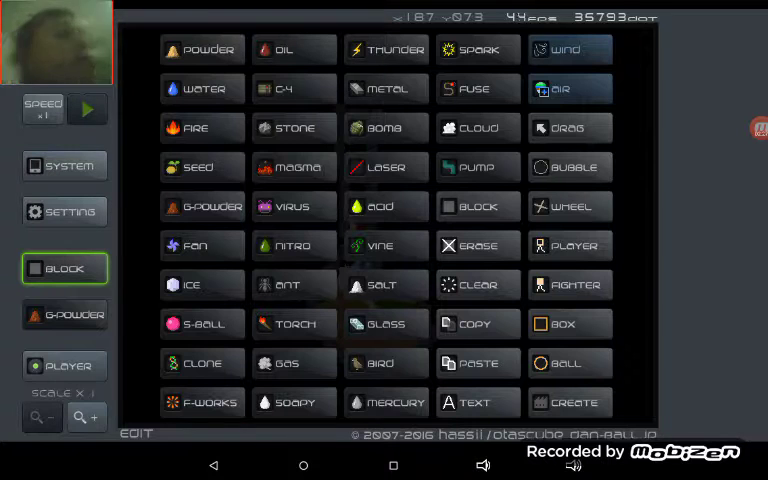
click(570, 88)
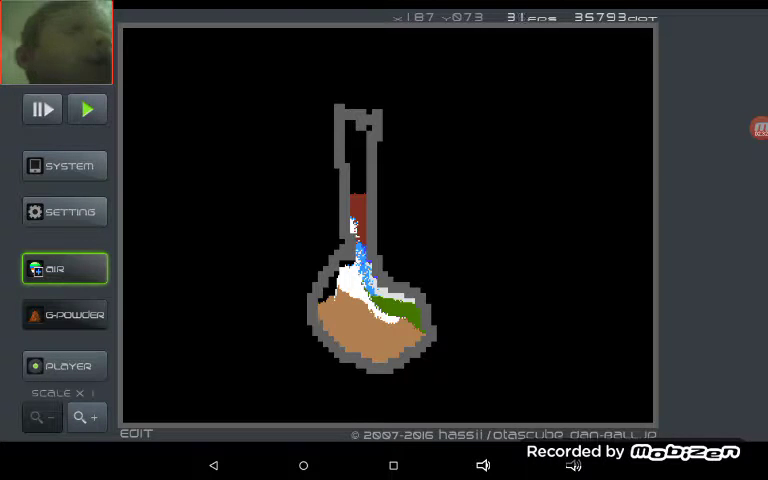
Fill the upper neck with green material, dot the left edge, and resume the simulation.
click(638, 40)
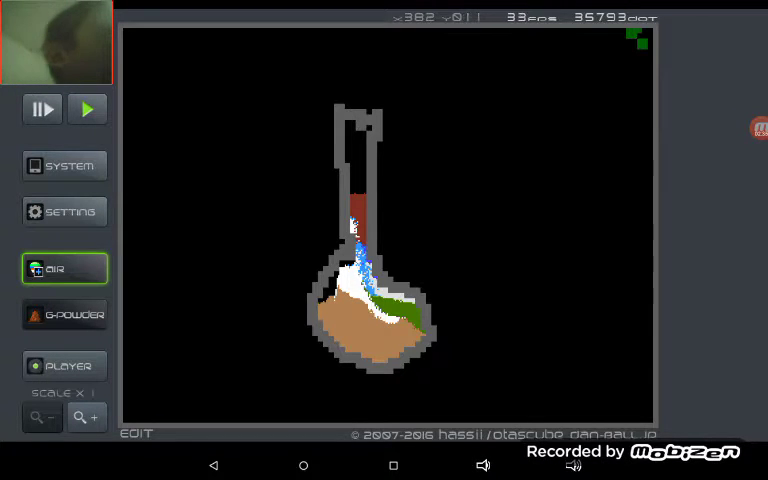
drag(358, 143, 360, 182)
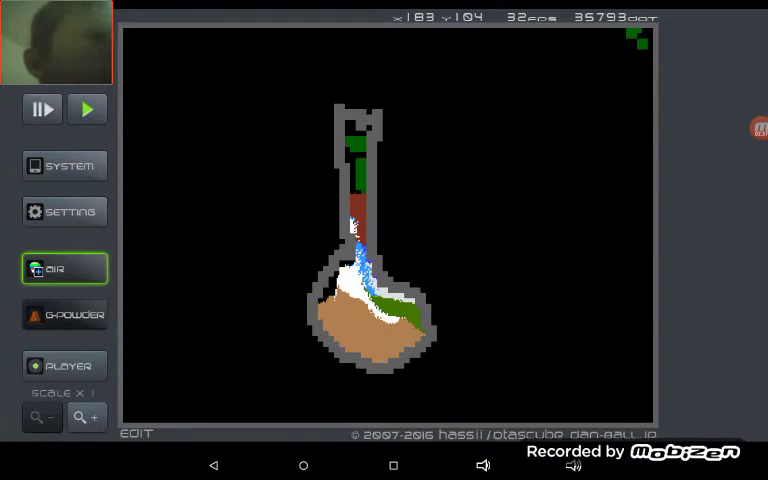
drag(358, 130, 358, 190)
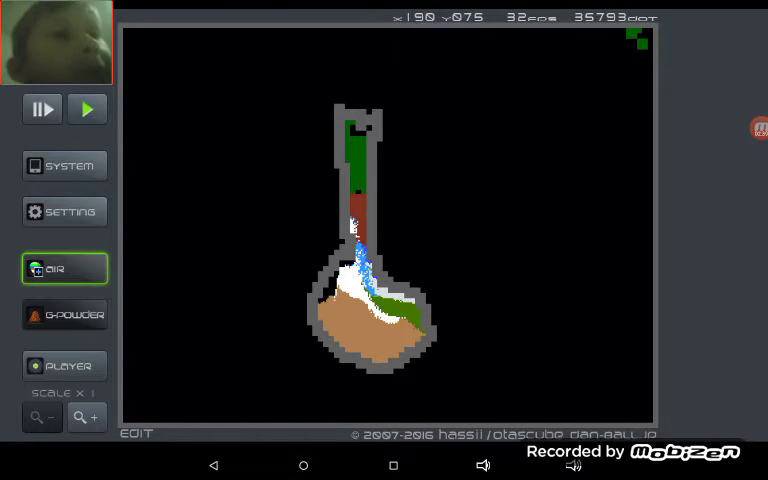
click(338, 183)
click(328, 293)
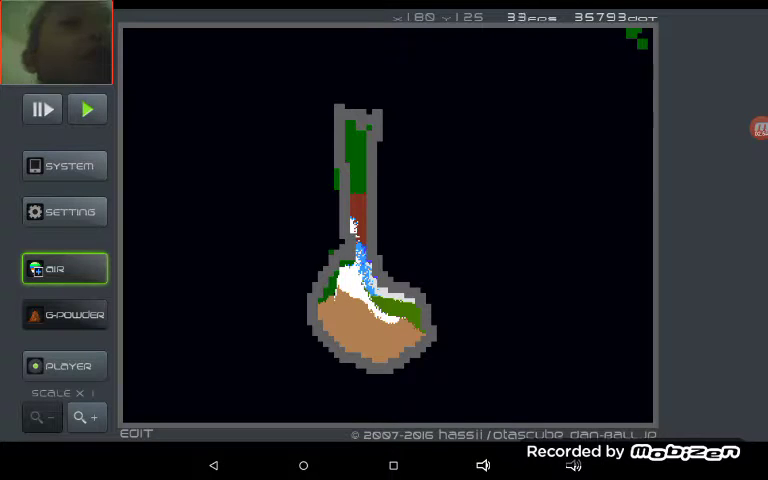
click(87, 110)
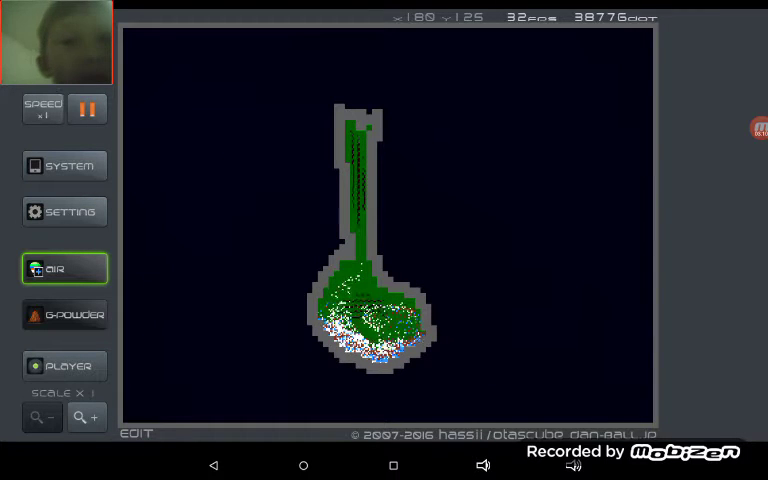
Use SYSTEM > RESET to clear the green-filled first flask.
click(64, 166)
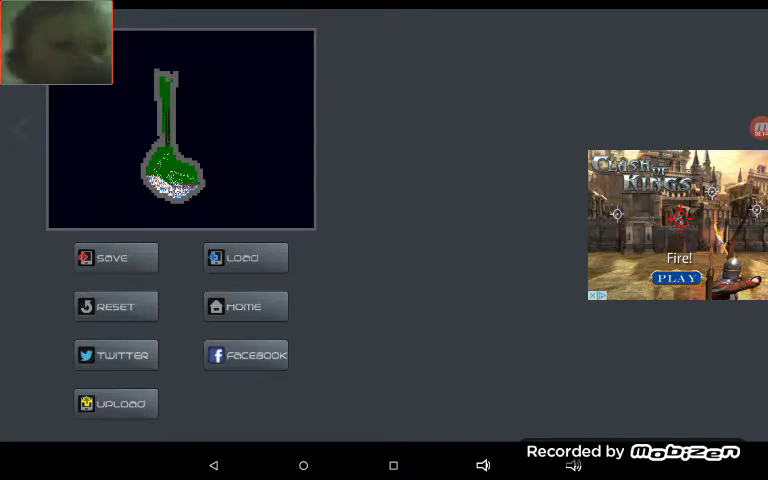
click(213, 465)
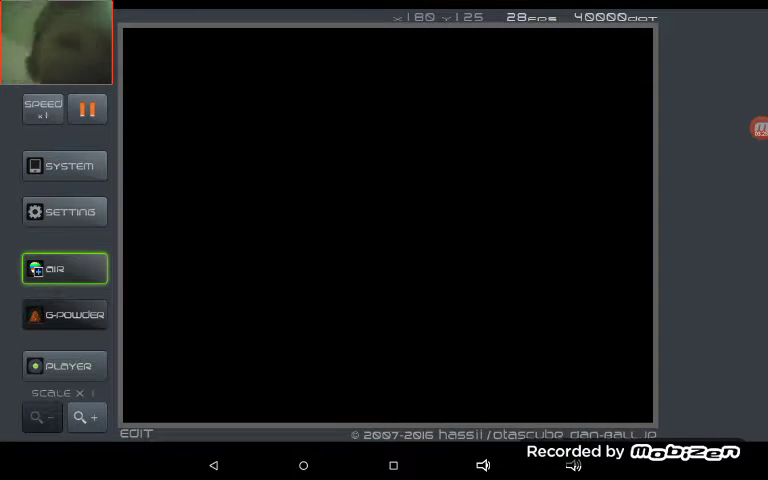
Outline a tall, long-necked Block flask and layer G-Powder in its bulb.
click(64, 268)
click(478, 206)
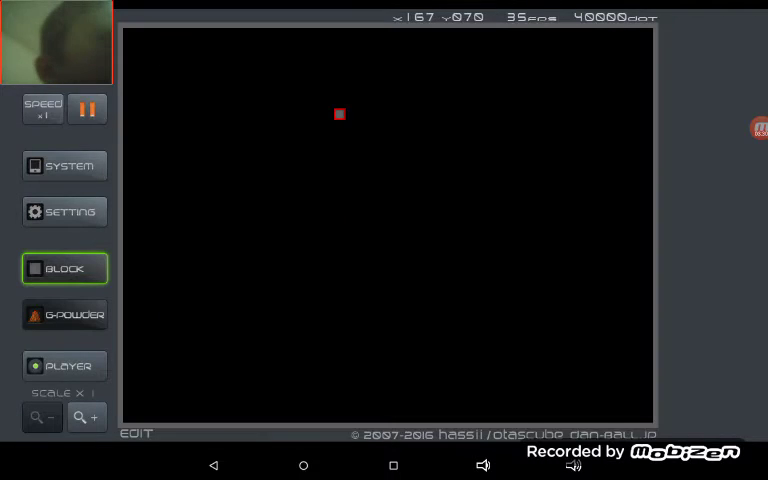
mouse_move(340, 112)
mouse_down()
mouse_move(330, 300)
mouse_move(440, 300)
mouse_move(389, 230)
mouse_move(389, 116)
mouse_up()
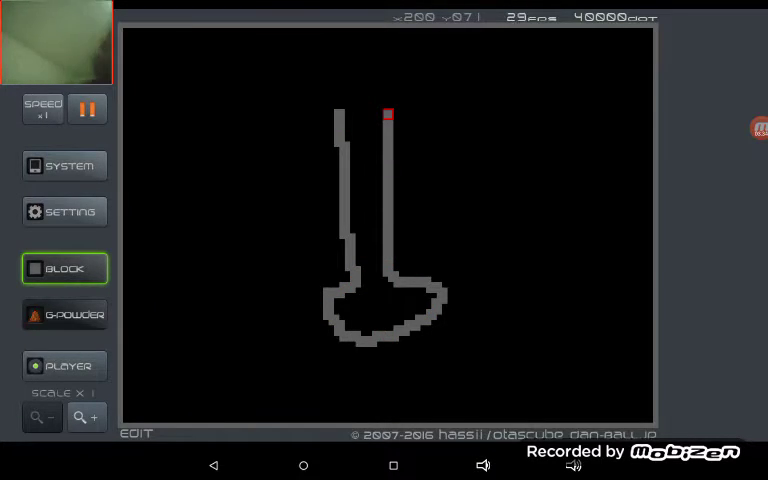
click(65, 314)
mouse_move(340, 300)
mouse_down()
mouse_move(410, 300)
mouse_move(390, 300)
mouse_move(365, 275)
mouse_move(370, 300)
mouse_up()
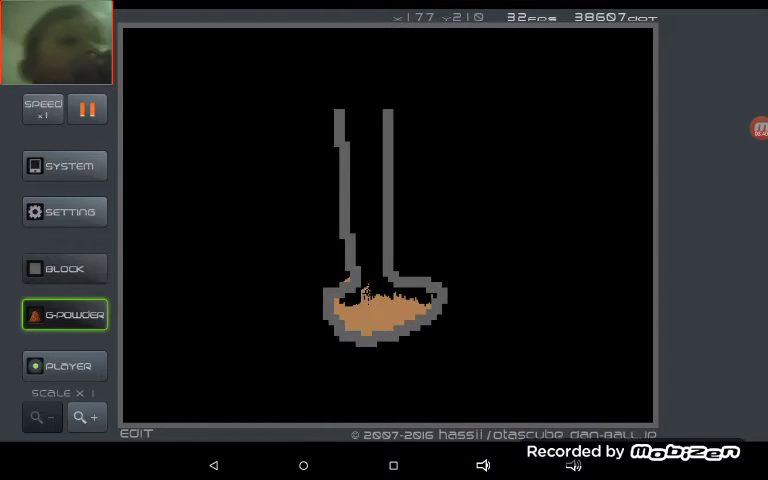
Pour nitro, then oil, then water into the second flask's tube as stacked layers.
click(64, 314)
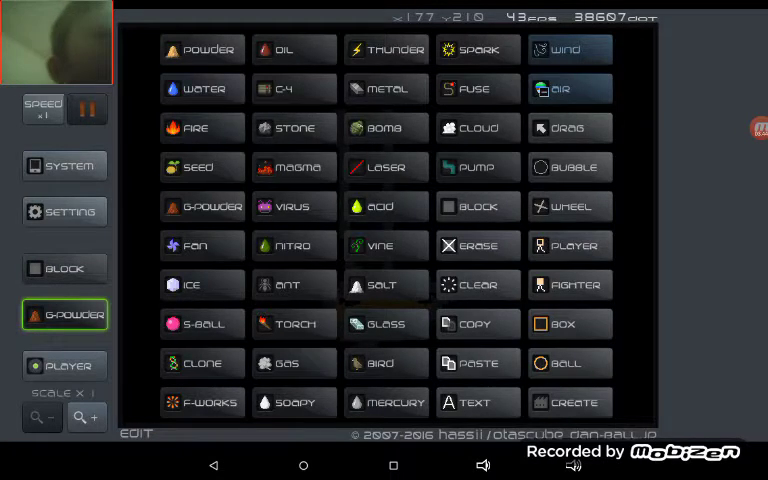
click(293, 245)
drag(360, 177, 366, 150)
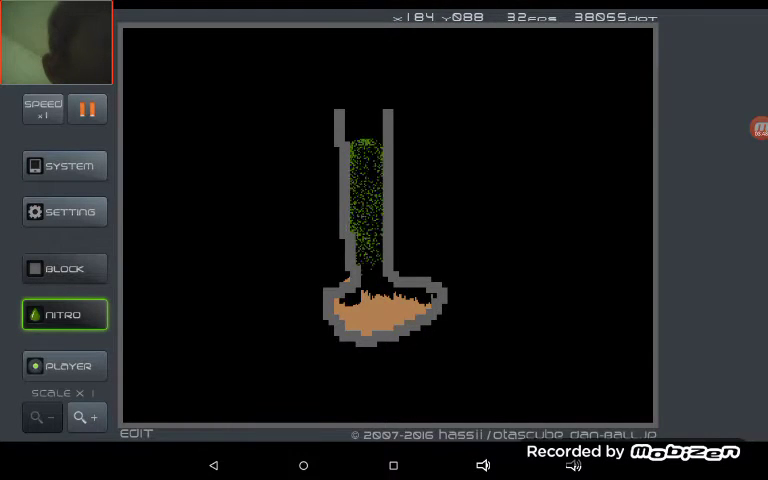
click(64, 315)
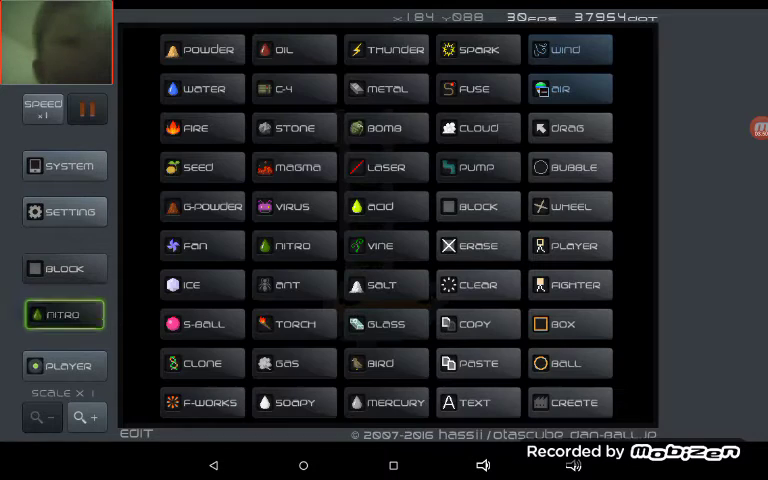
click(283, 49)
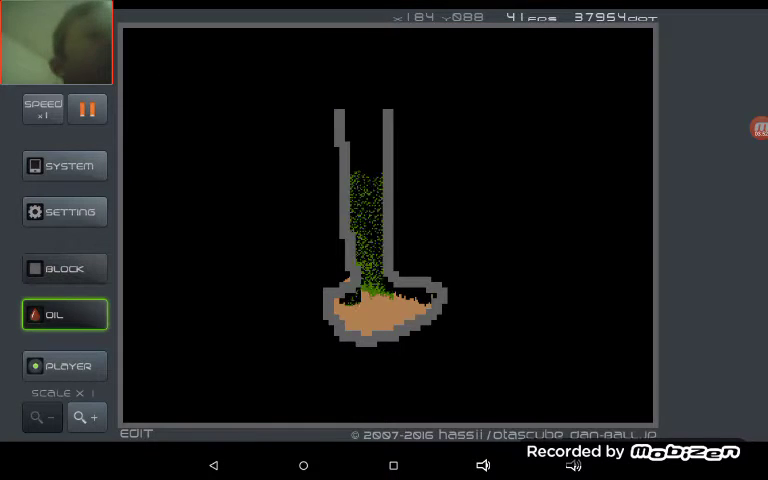
drag(366, 150, 366, 130)
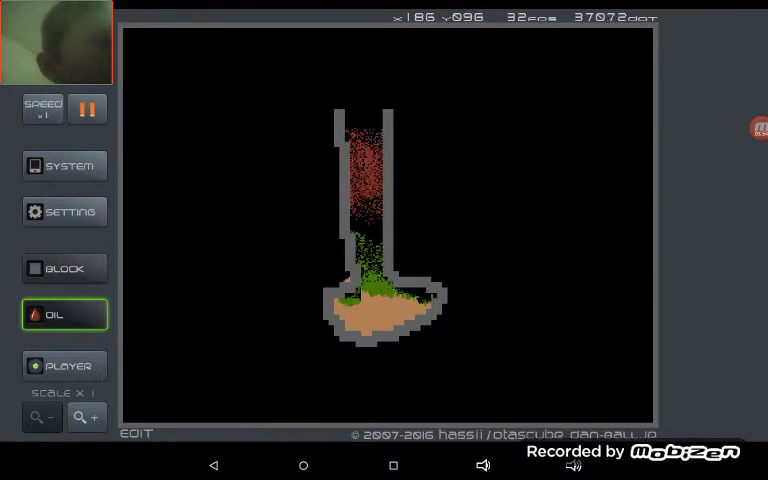
click(64, 315)
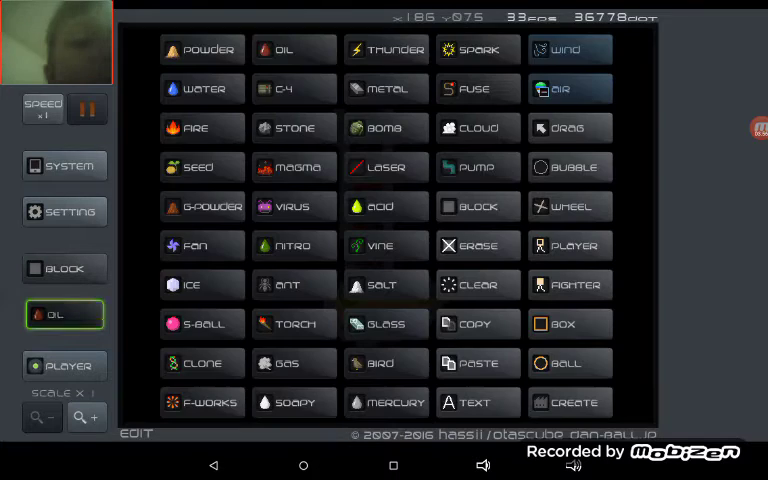
click(192, 87)
drag(366, 140, 366, 135)
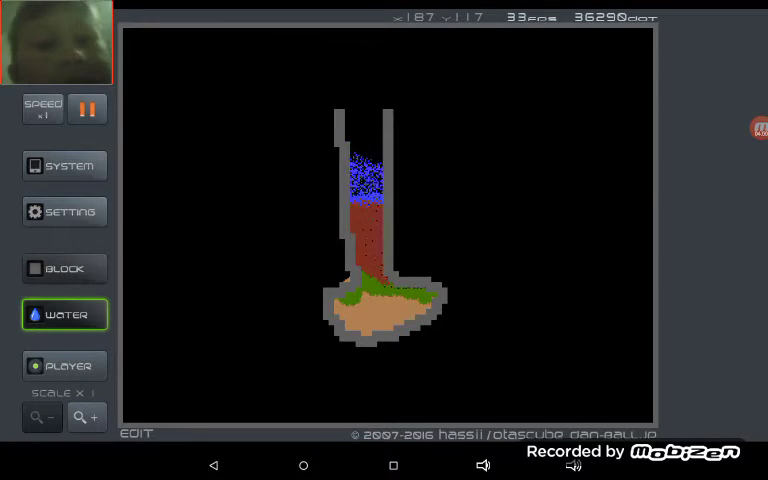
Draw a block roof across the top of the tube.
click(64, 268)
drag(338, 118, 404, 118)
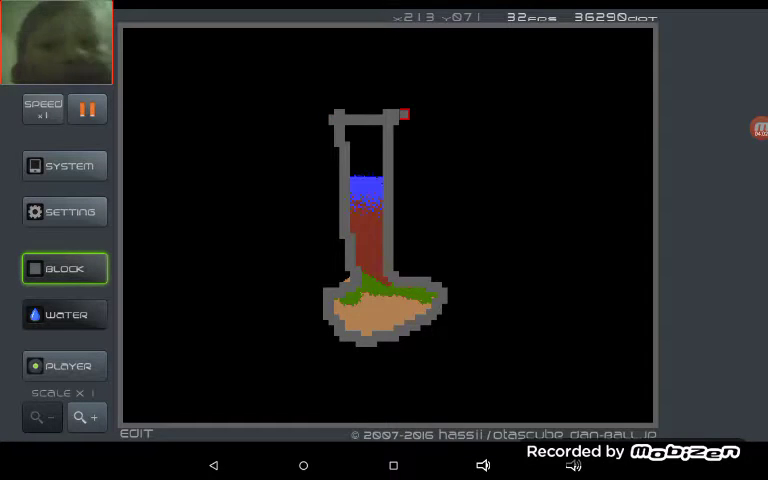
click(64, 315)
Pick AIR from the element grid to replace block as the drawing element.
click(569, 88)
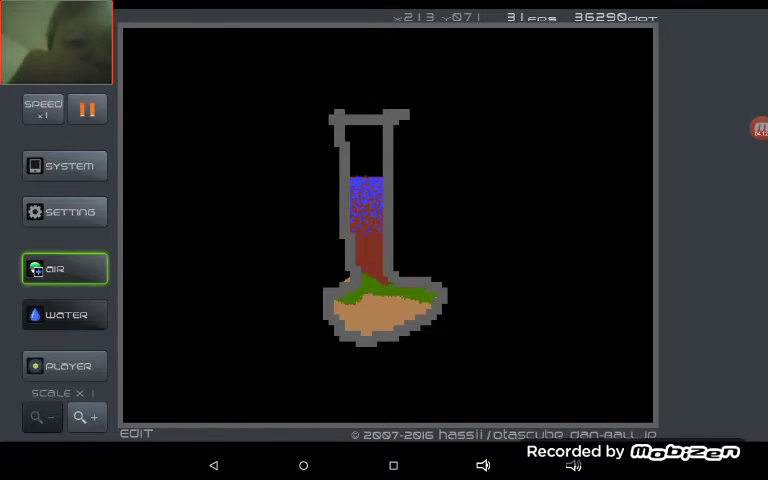
Place fighters in the tube's water, then fill the neck's top with air.
click(65, 268)
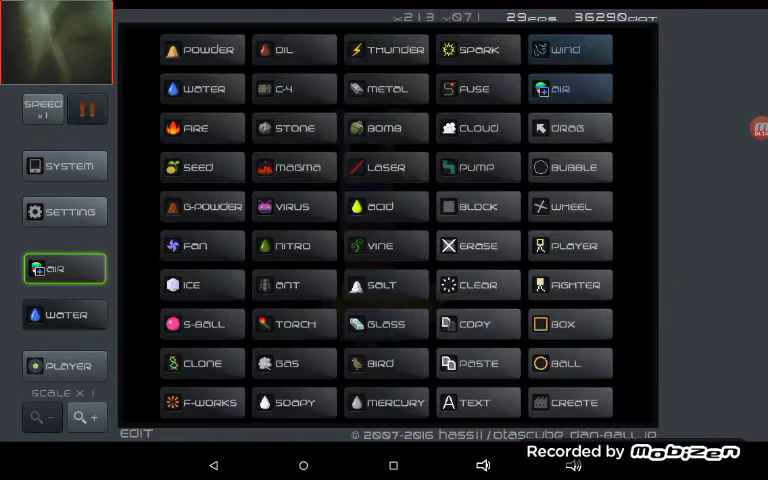
click(575, 284)
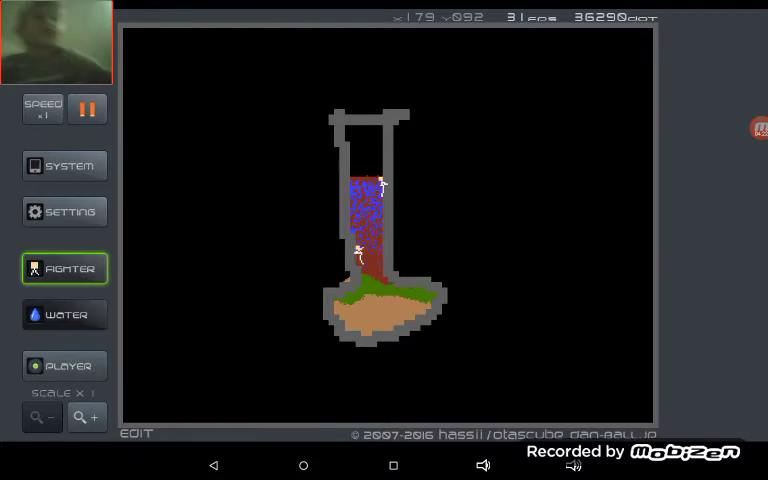
click(64, 268)
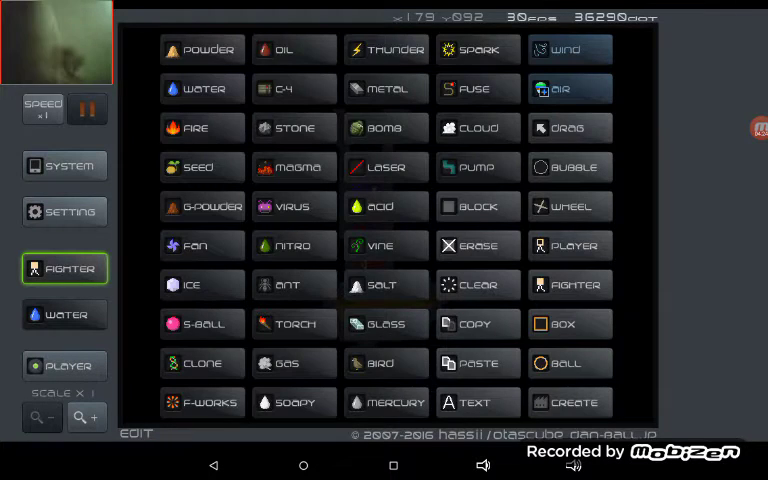
click(557, 81)
drag(360, 130, 375, 155)
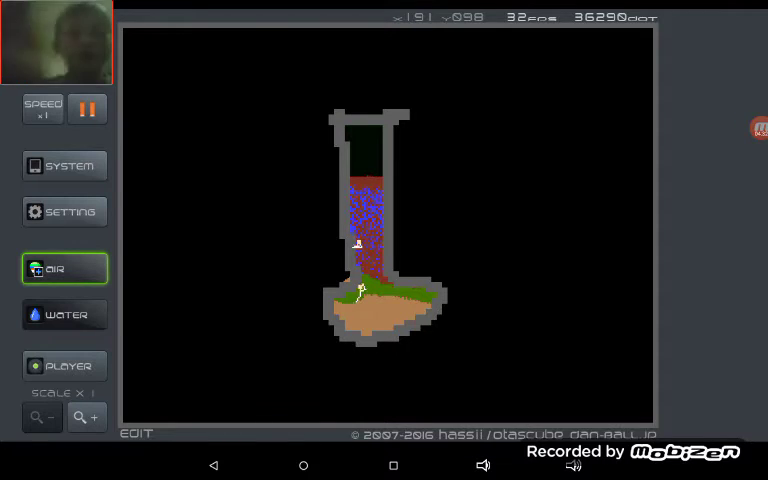
While paused, add two green columns at the tube top, then resume to ignite the flask.
click(86, 109)
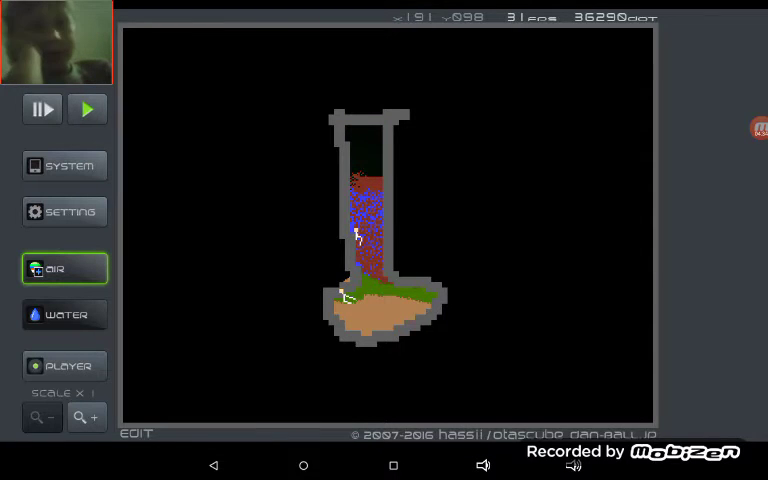
drag(365, 130, 365, 160)
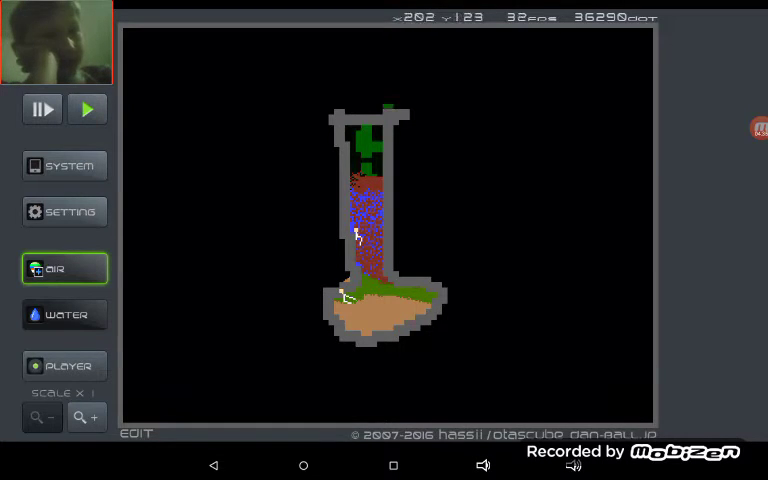
drag(340, 185, 352, 142)
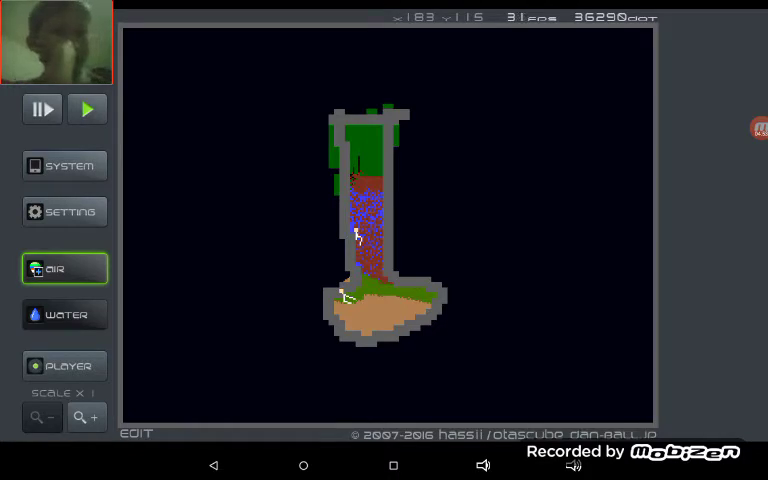
click(87, 110)
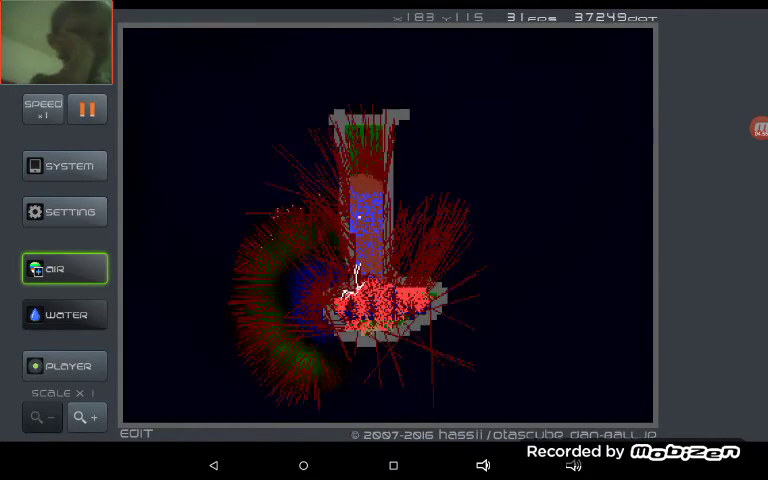